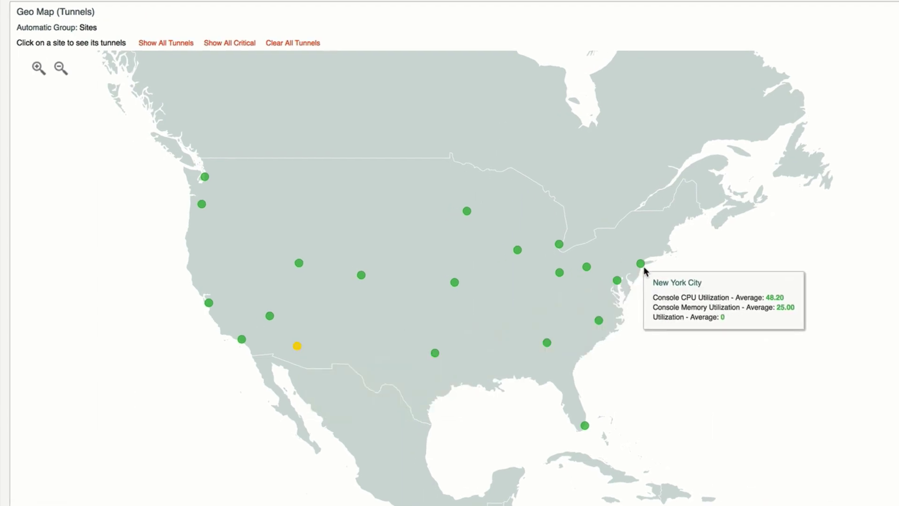
left_click(296, 347)
mouse_move(337, 321)
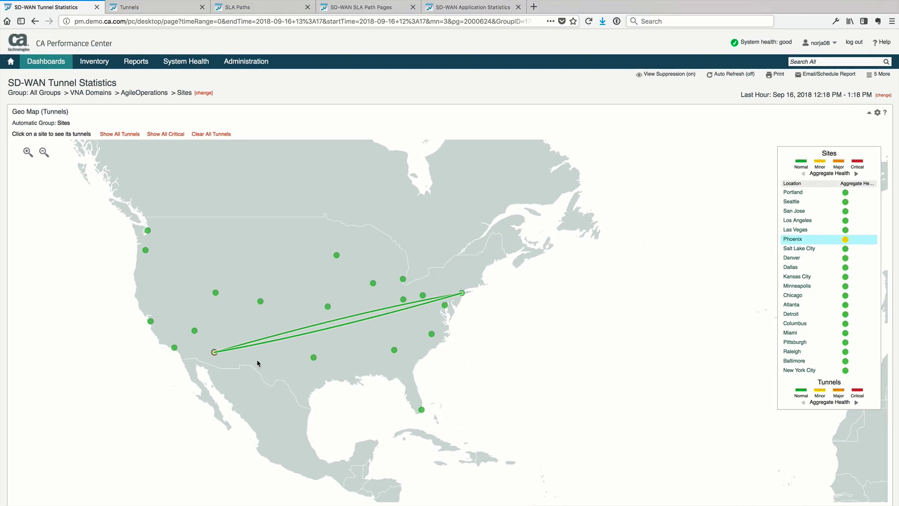
- Show the Tunnels inventory filtered by Phoenix, listing the eight Phoenix–New York tunnels
left_click(155, 11)
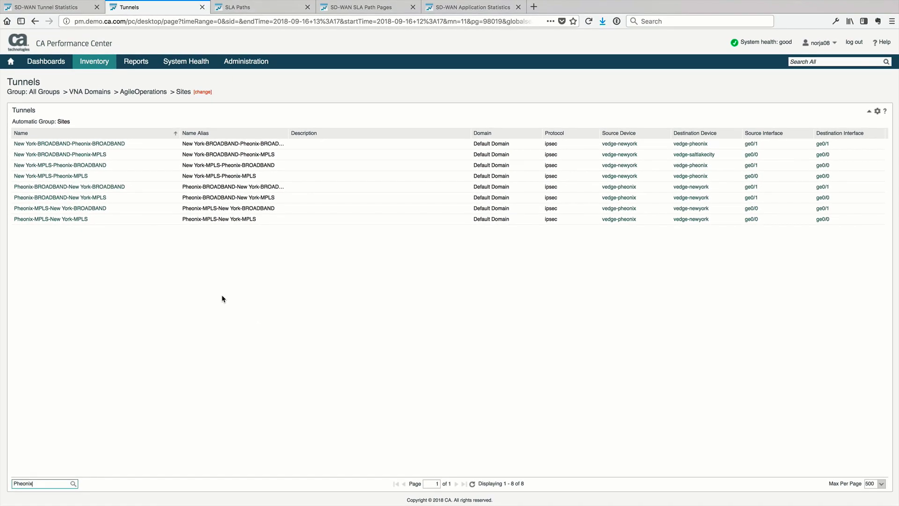
- Pick the Pheonix-BROADBAND-New York-BROADBAND-TixChange path from SLA Paths and view its details page
left_click(264, 7)
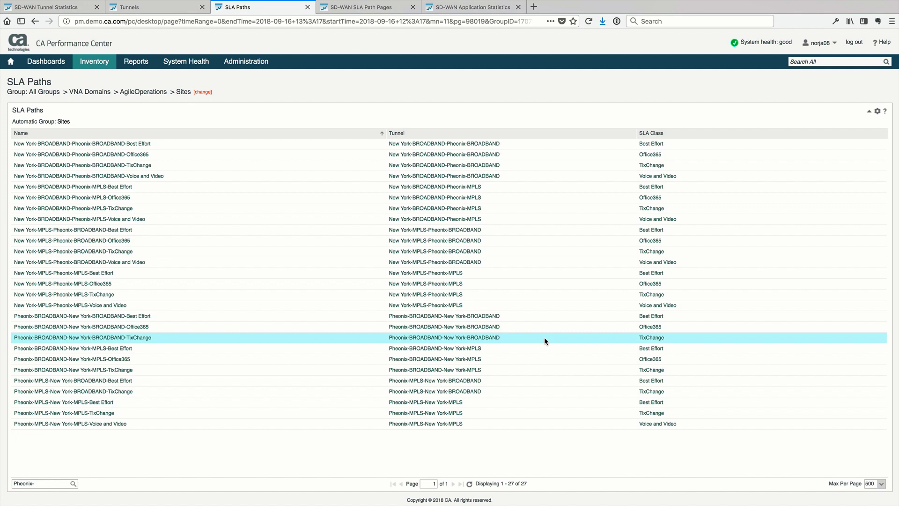
left_click(186, 340)
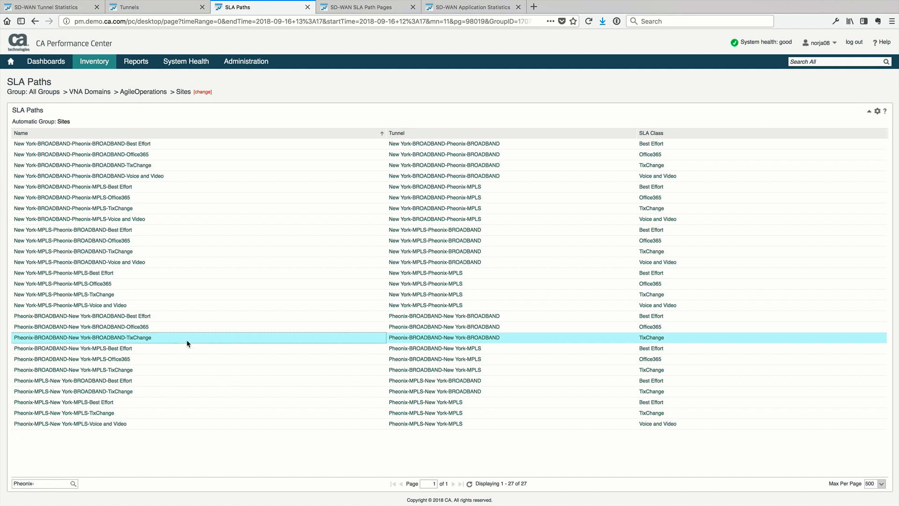
left_click(169, 315)
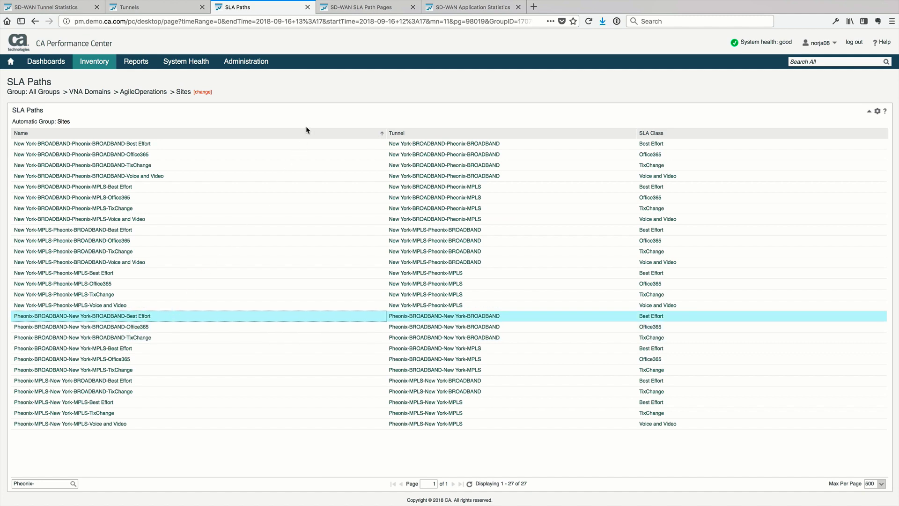
left_click(358, 9)
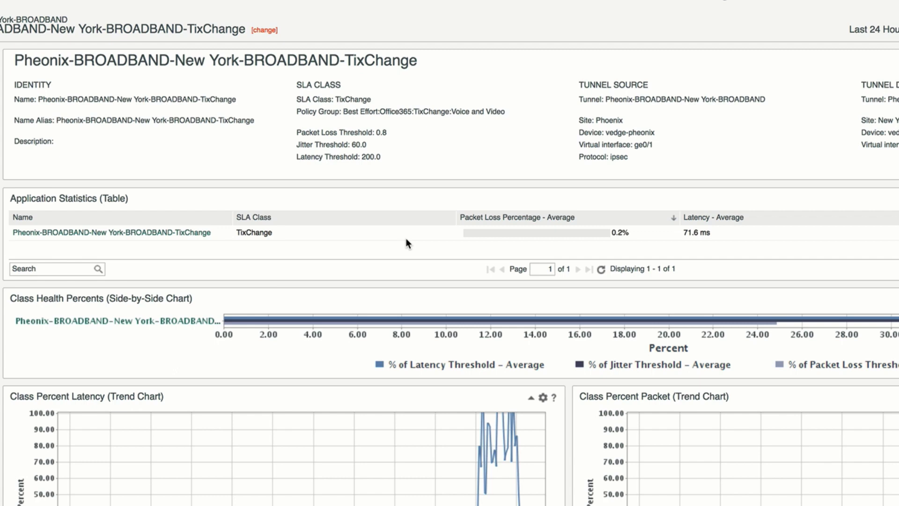
left_click(405, 238)
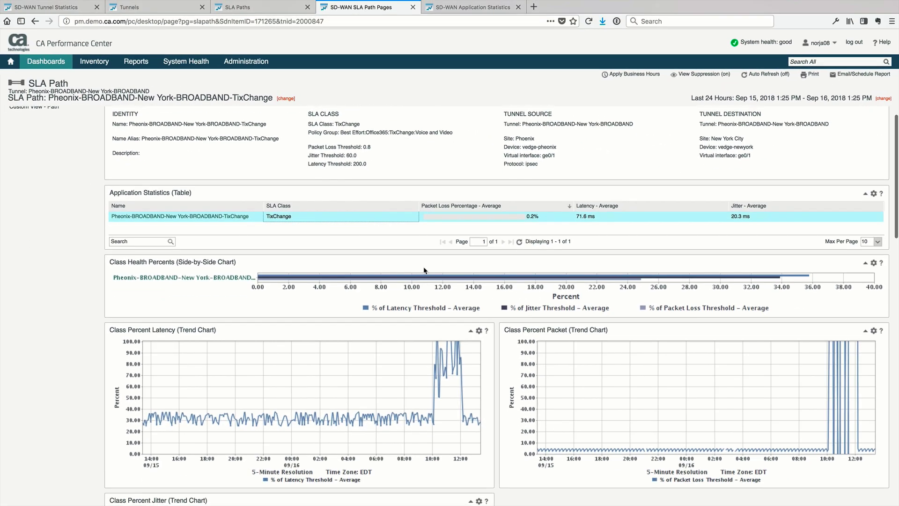
scroll(423, 266, "down", 2)
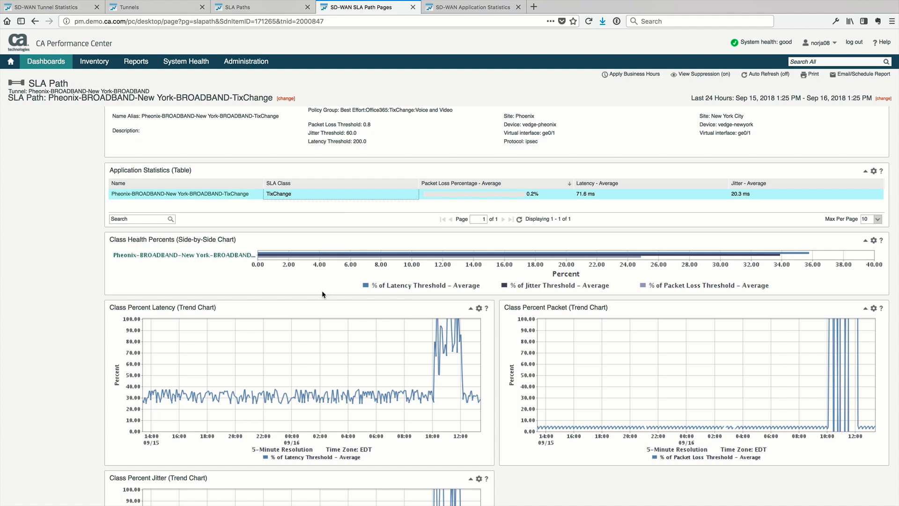
scroll(322, 291, "up", 1)
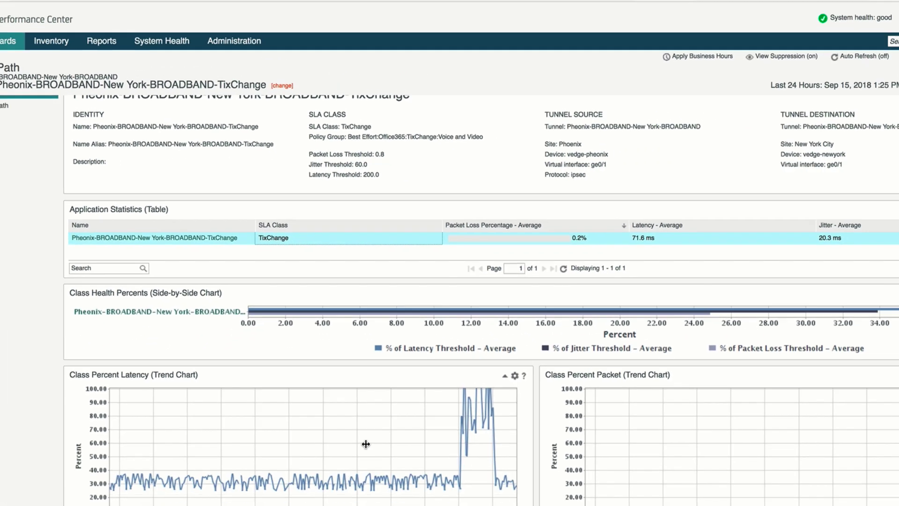
scroll(362, 392, "down", 1)
scroll(356, 395, "down", 1)
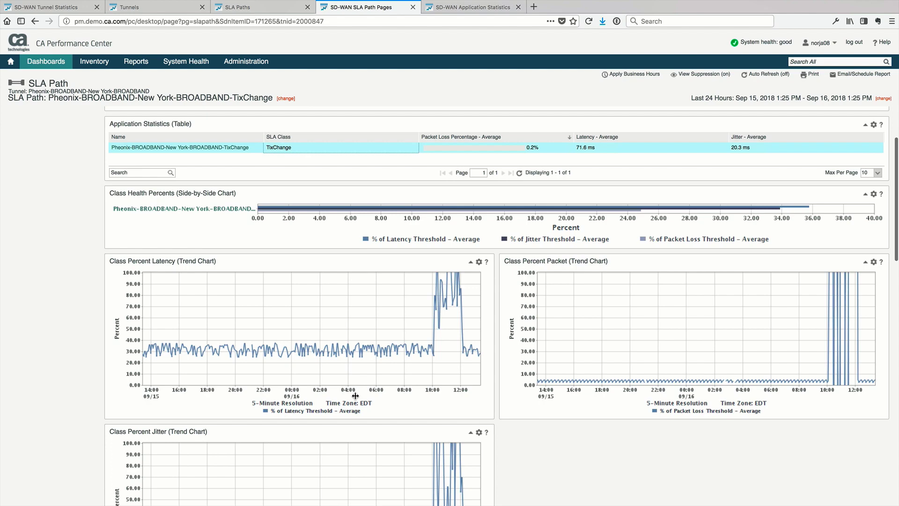
scroll(355, 398, "down", 2)
scroll(355, 398, "down", 1)
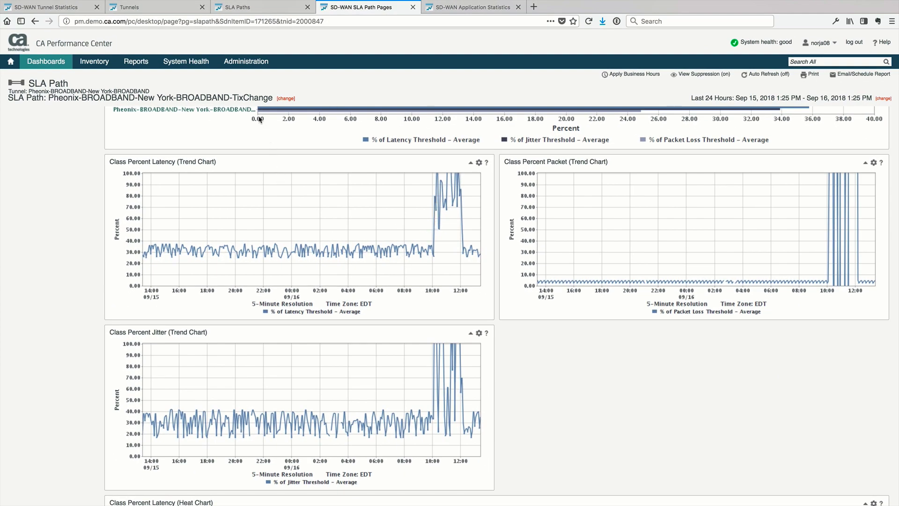
scroll(324, 222, "down", 1)
scroll(324, 223, "down", 2)
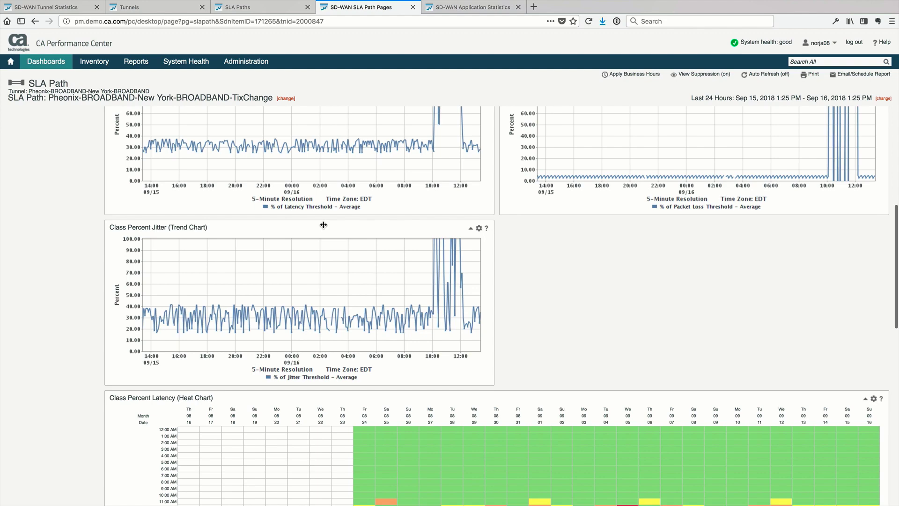
scroll(323, 223, "down", 2)
scroll(324, 224, "down", 2)
scroll(324, 224, "down", 1)
scroll(323, 225, "down", 1)
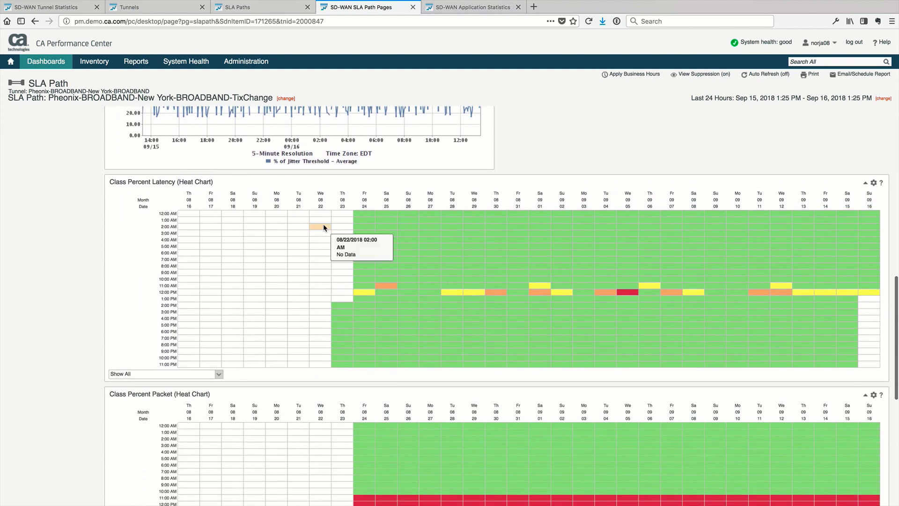
scroll(323, 224, "down", 2)
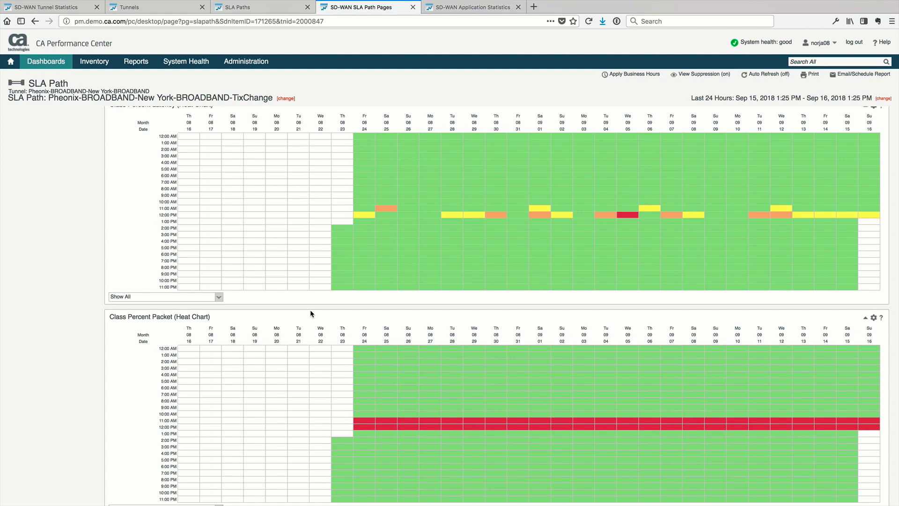
scroll(309, 310, "down", 1)
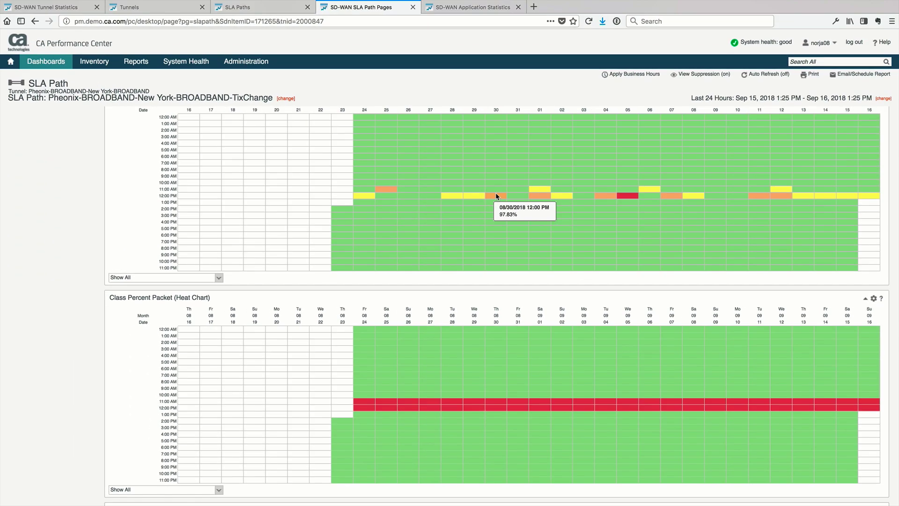
scroll(496, 195, "down", 1)
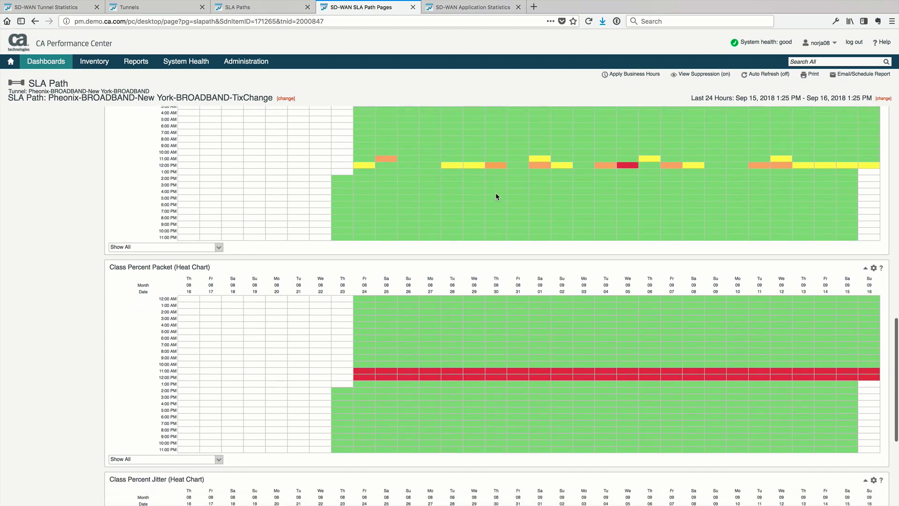
scroll(496, 196, "down", 1)
scroll(496, 196, "down", 4)
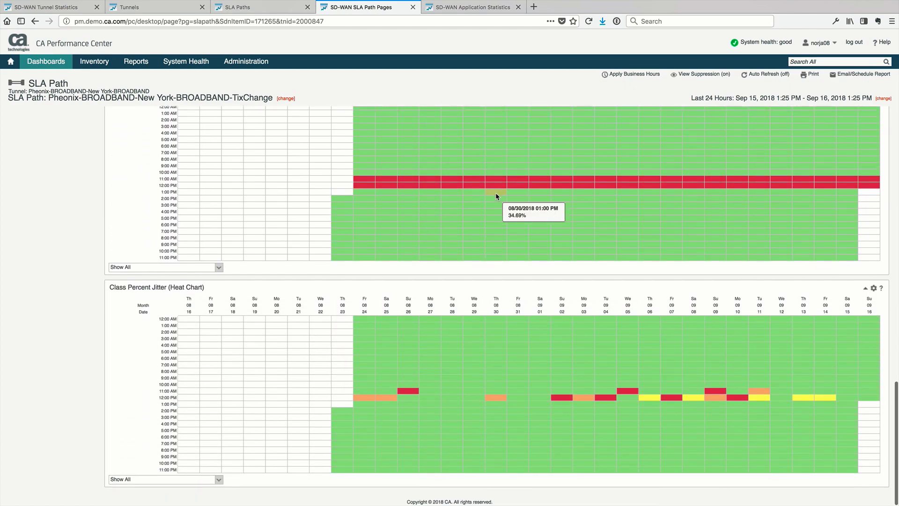
scroll(495, 192, "up", 3)
scroll(495, 193, "up", 2)
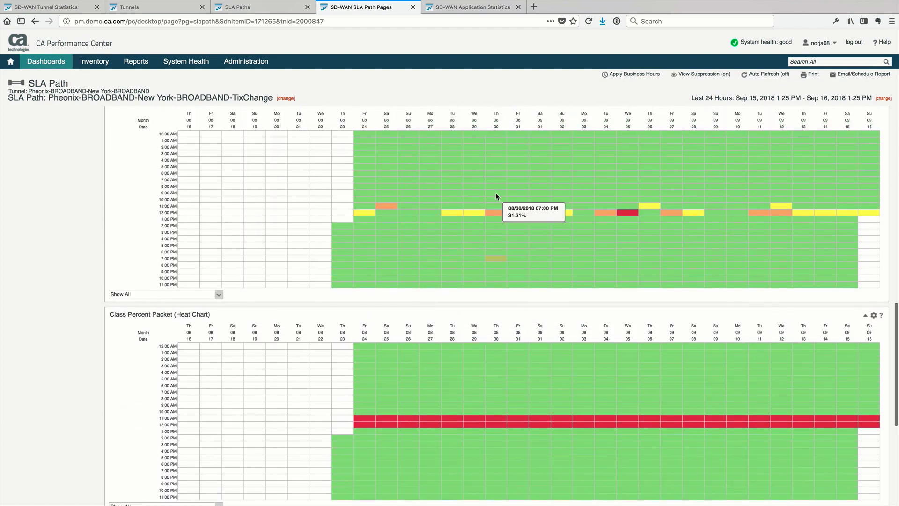
scroll(495, 193, "up", 5)
scroll(495, 192, "up", 4)
scroll(496, 193, "up", 3)
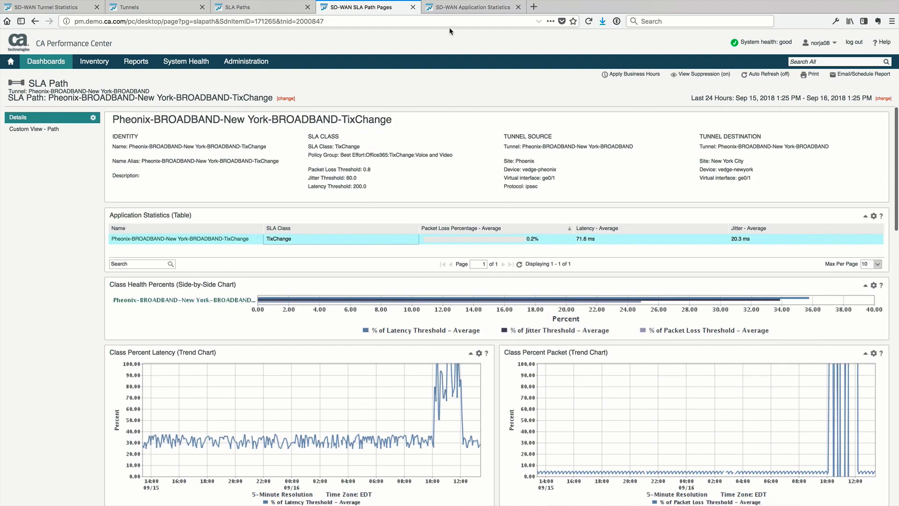
- Bring up the SD-WAN Application Statistics page for Phoenix's SLA paths to New York City
left_click(468, 8)
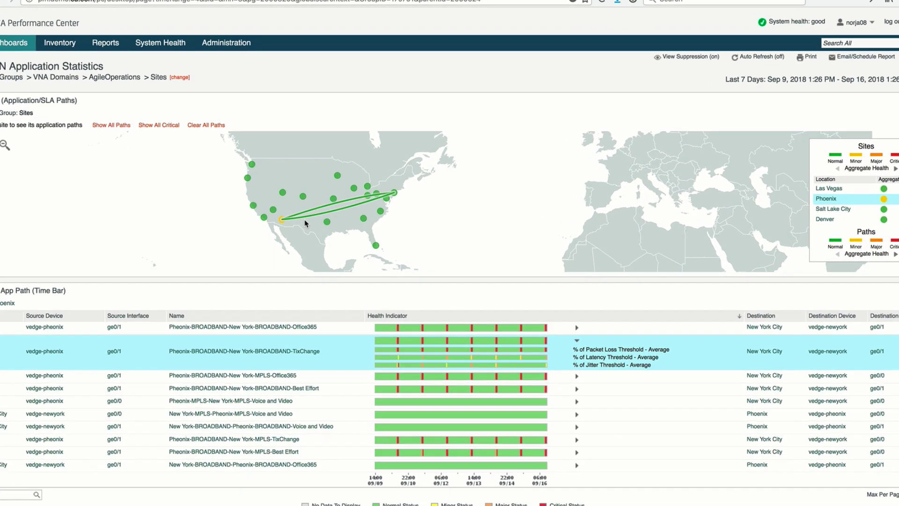
mouse_move(223, 196)
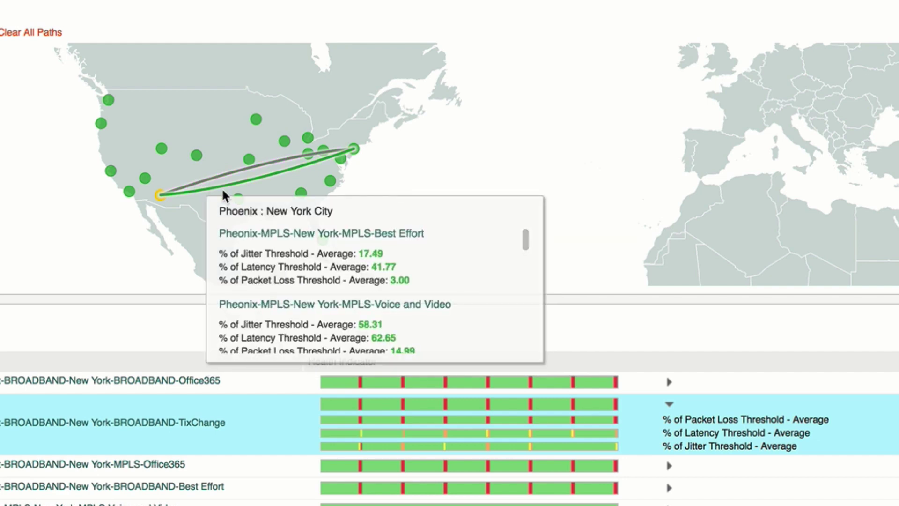
scroll(264, 258, "down", 2)
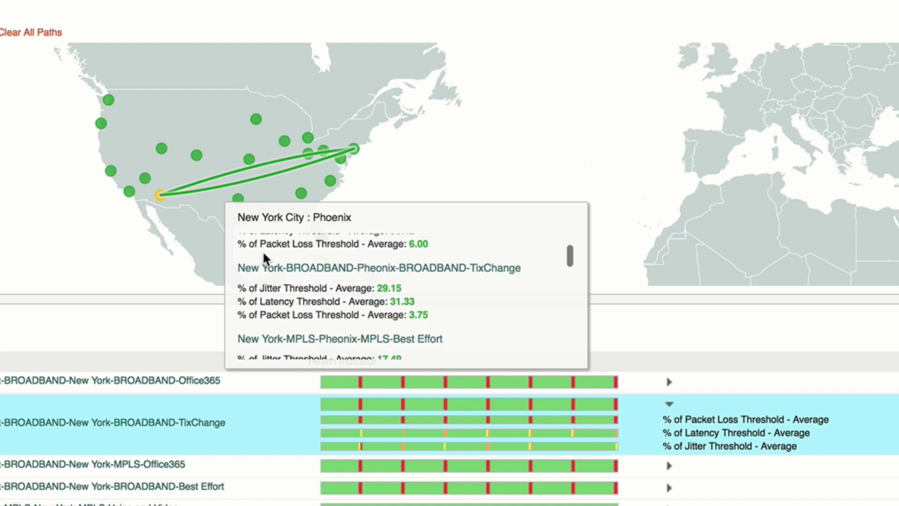
scroll(264, 257, "down", 1)
scroll(265, 259, "down", 1)
scroll(265, 257, "down", 2)
scroll(264, 257, "down", 1)
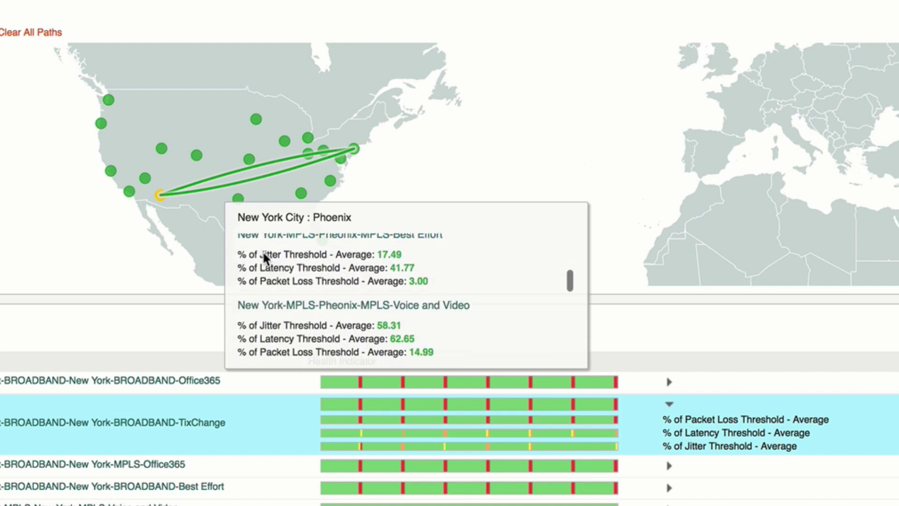
scroll(264, 257, "down", 2)
scroll(264, 257, "down", 2)
scroll(265, 257, "down", 1)
scroll(264, 258, "down", 1)
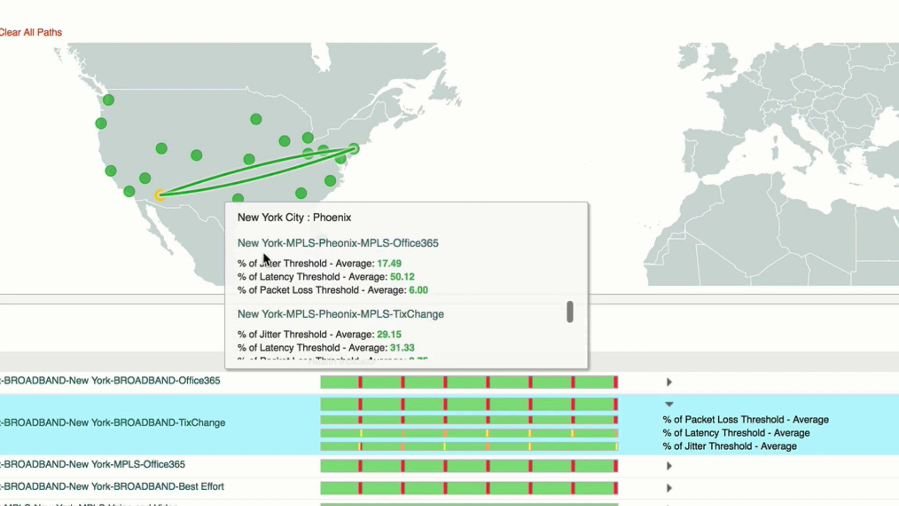
scroll(264, 257, "down", 2)
scroll(264, 257, "down", 1)
scroll(264, 257, "down", 1)
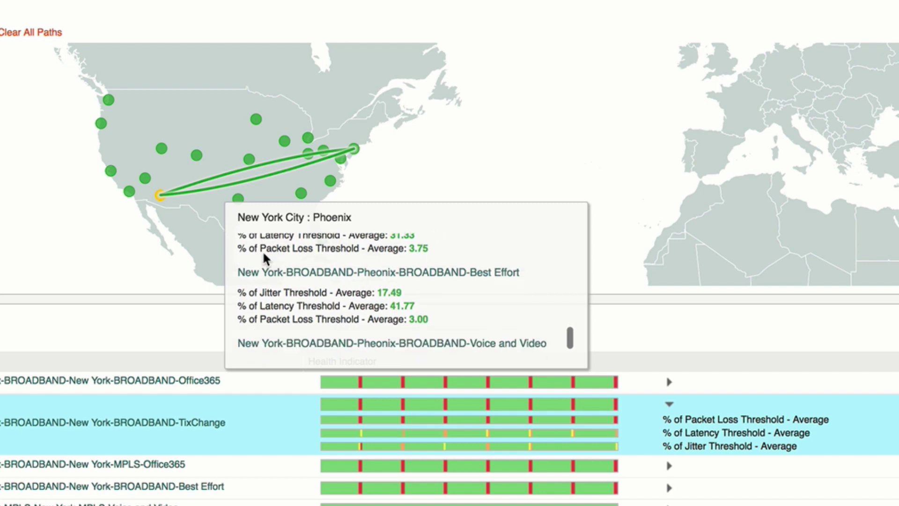
scroll(264, 257, "down", 1)
scroll(263, 253, "down", 1)
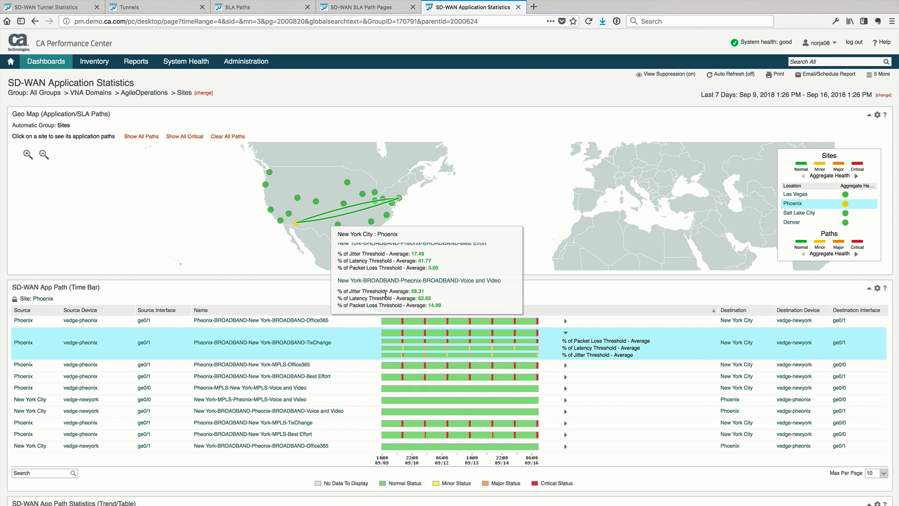
scroll(571, 287, "down", 1)
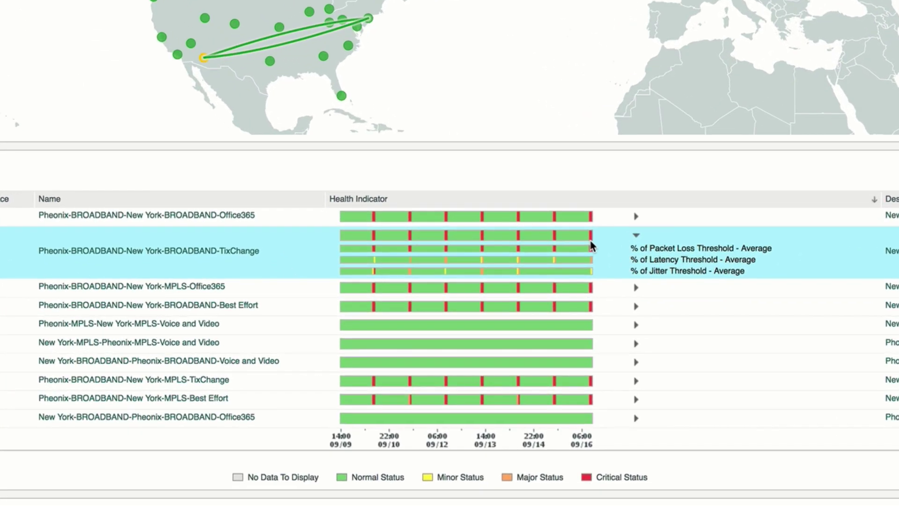
left_click(635, 235)
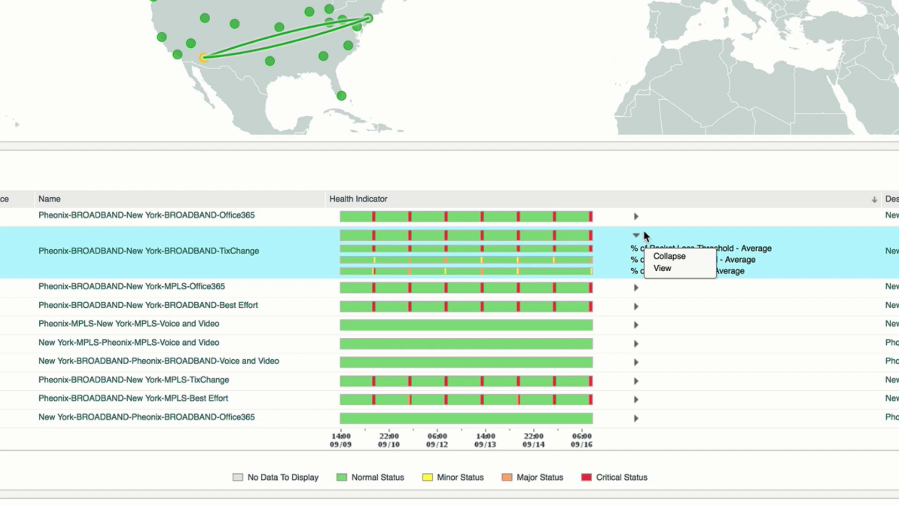
left_click(667, 255)
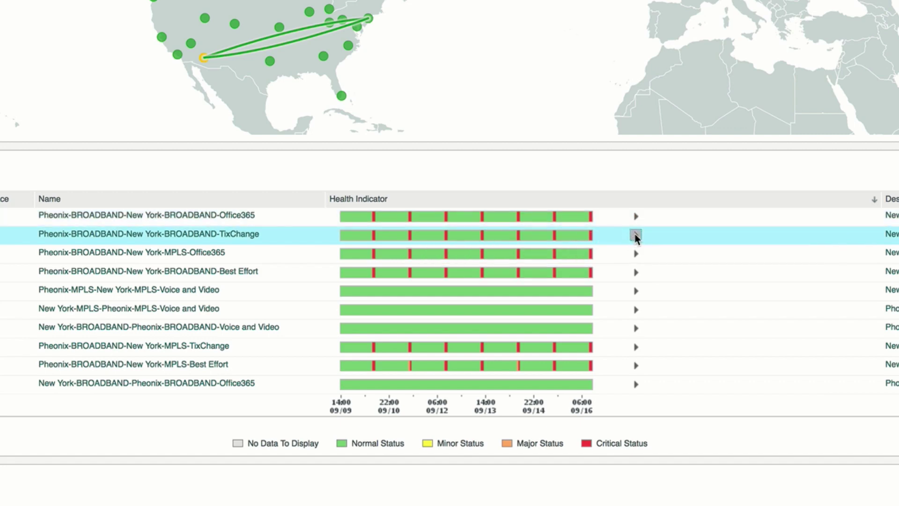
left_click(635, 236)
mouse_move(374, 248)
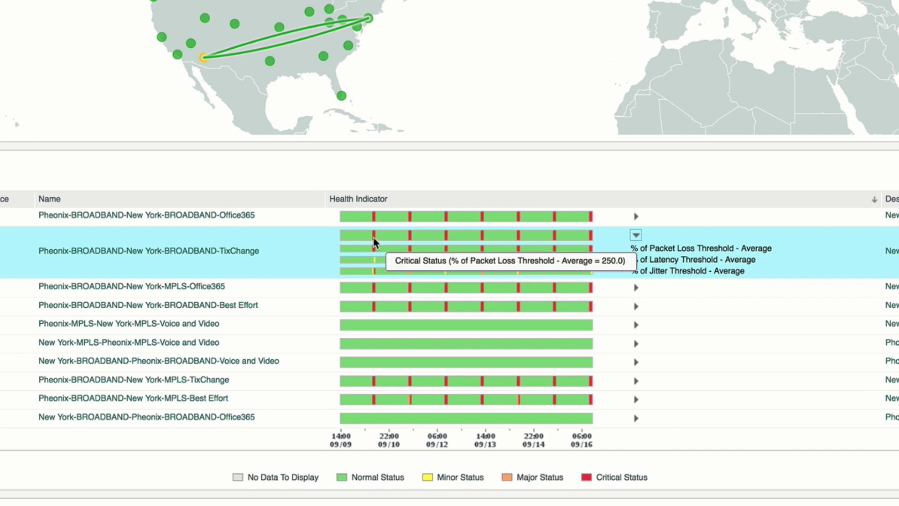